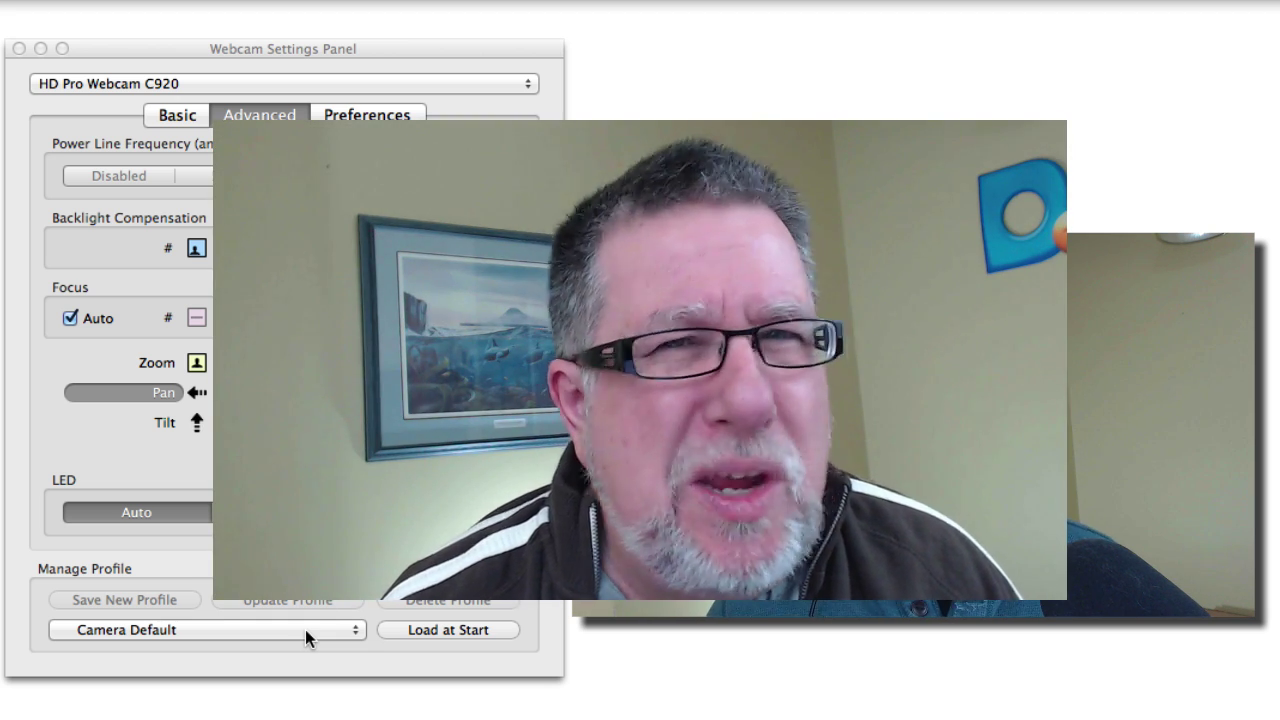
In the basic camera settings, turn off automatic white balance and switch the auto-exposure mode to Manual
click(178, 104)
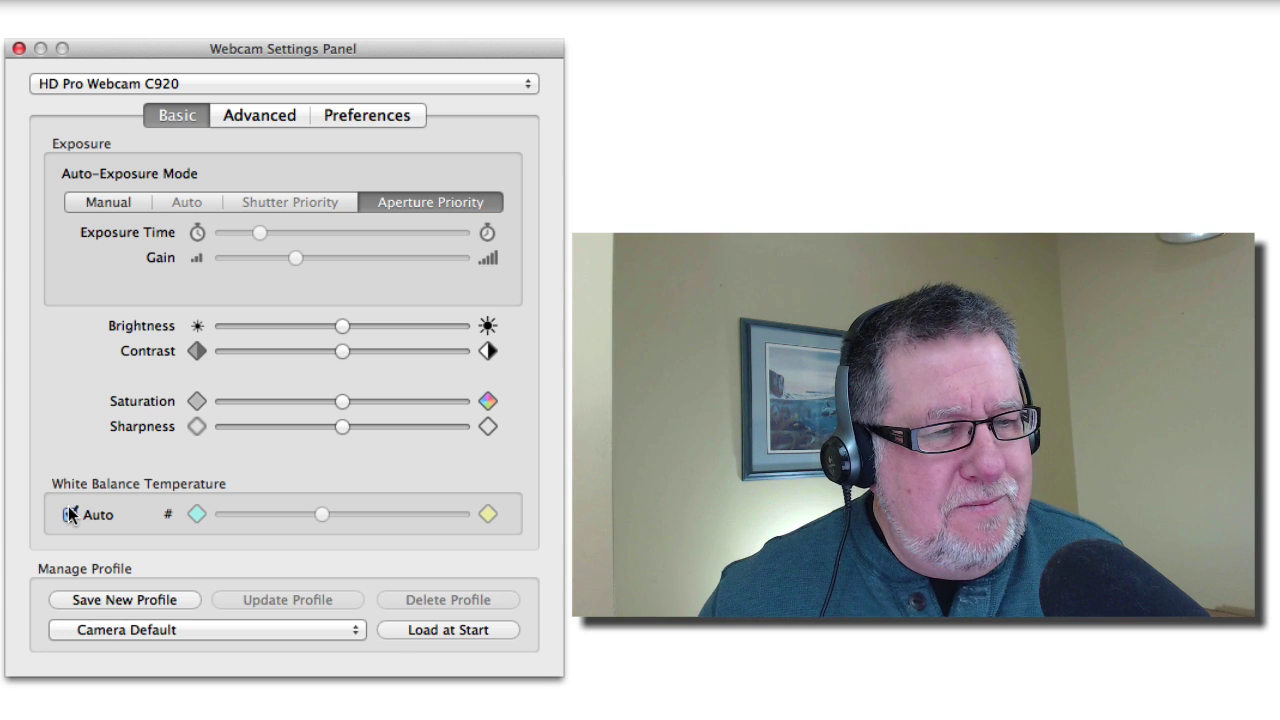
click(66, 512)
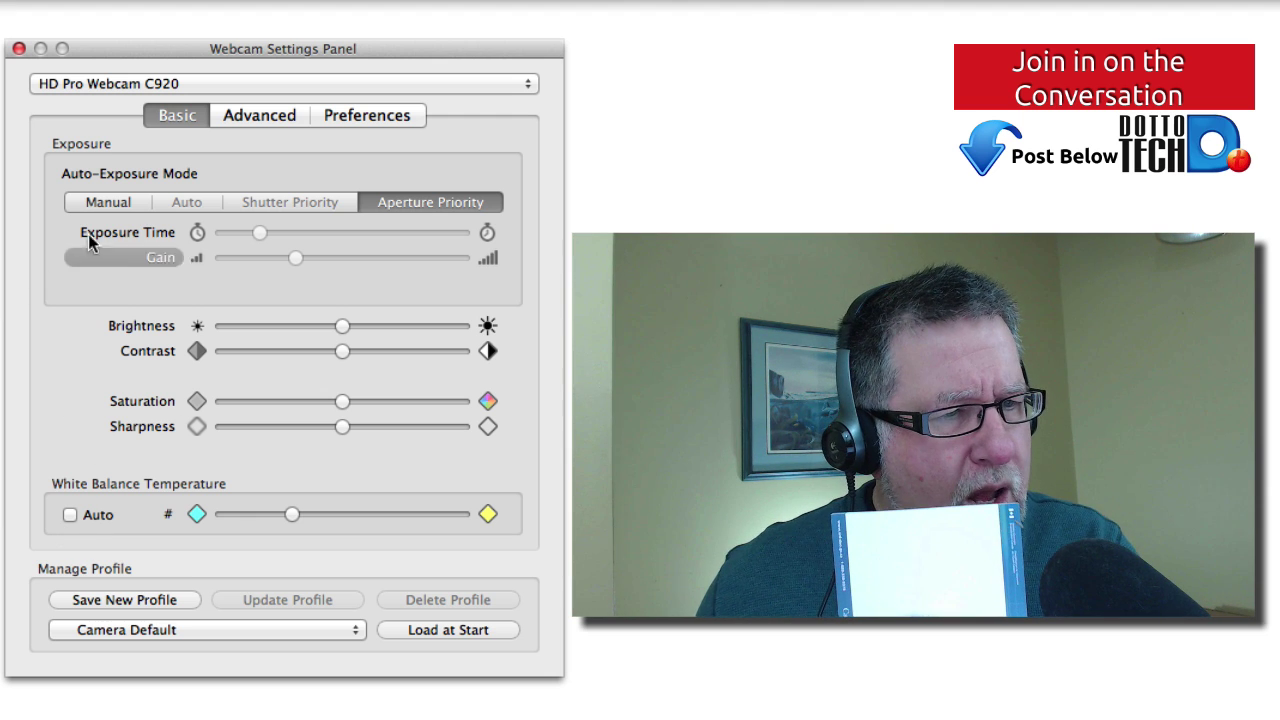
click(118, 206)
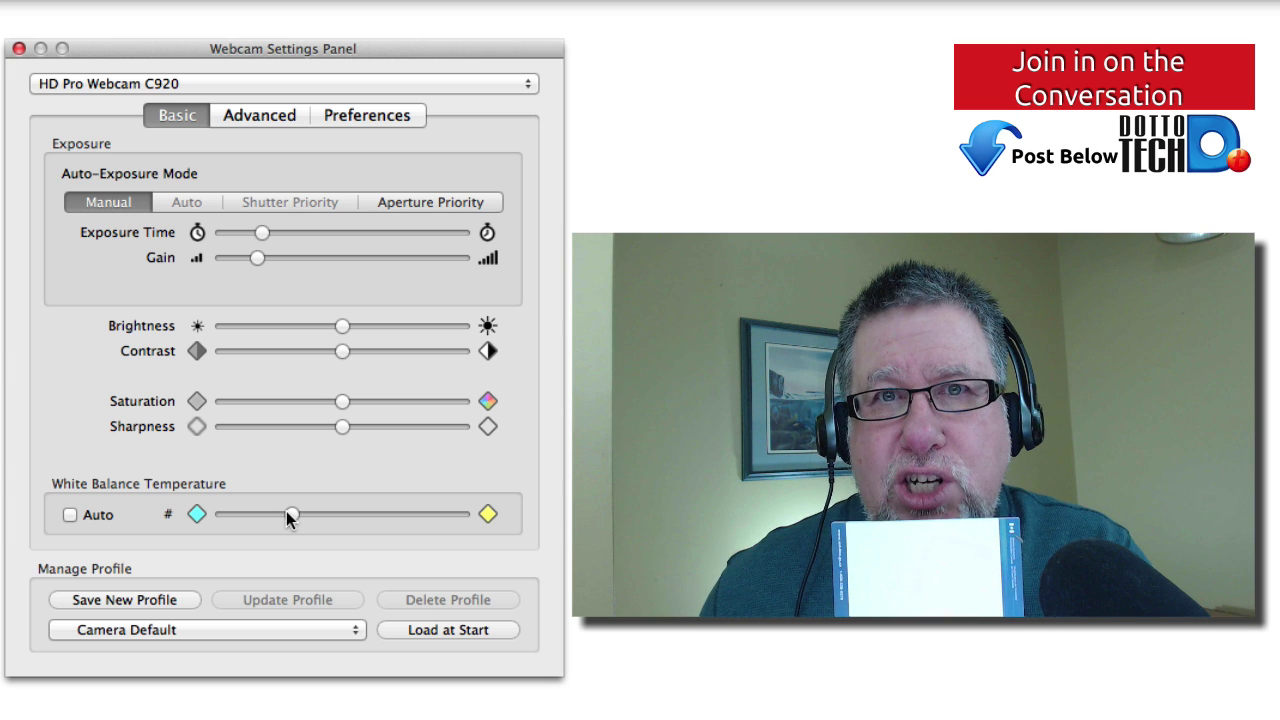
Warm the white balance temperature while holding up a white card, settling just below the middle of its range
drag(290, 516, 357, 535)
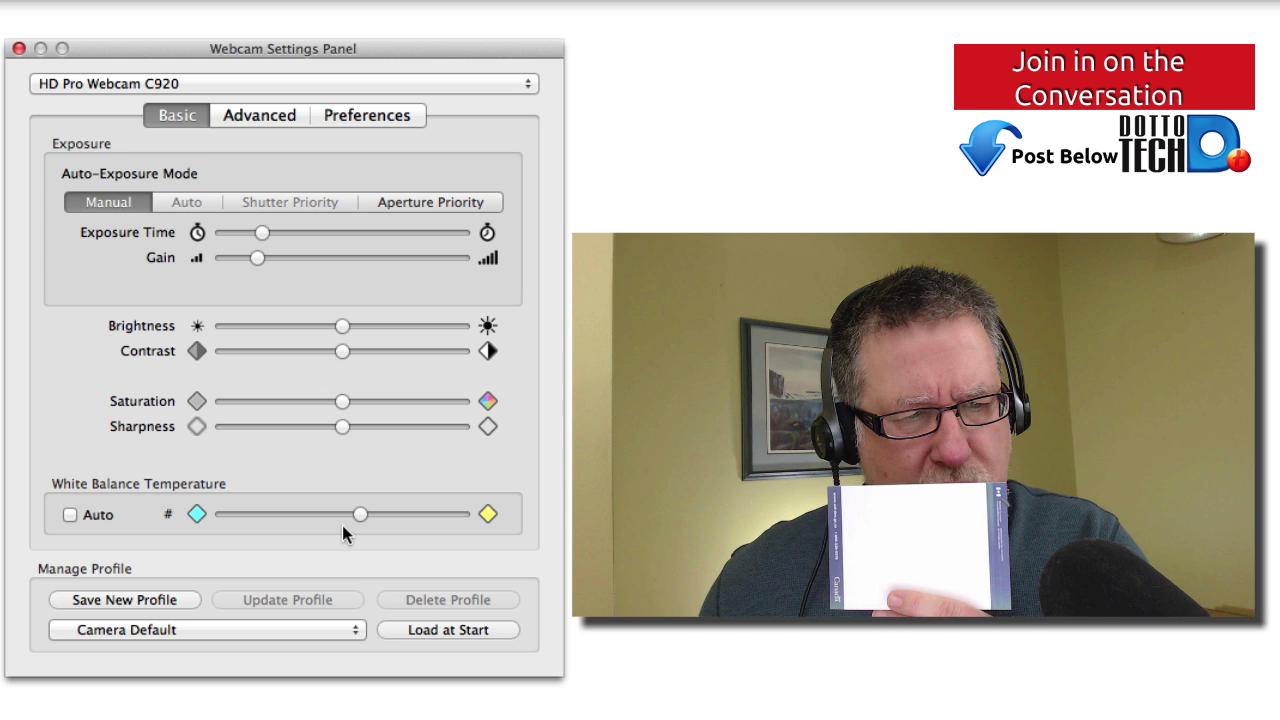
drag(348, 511, 329, 516)
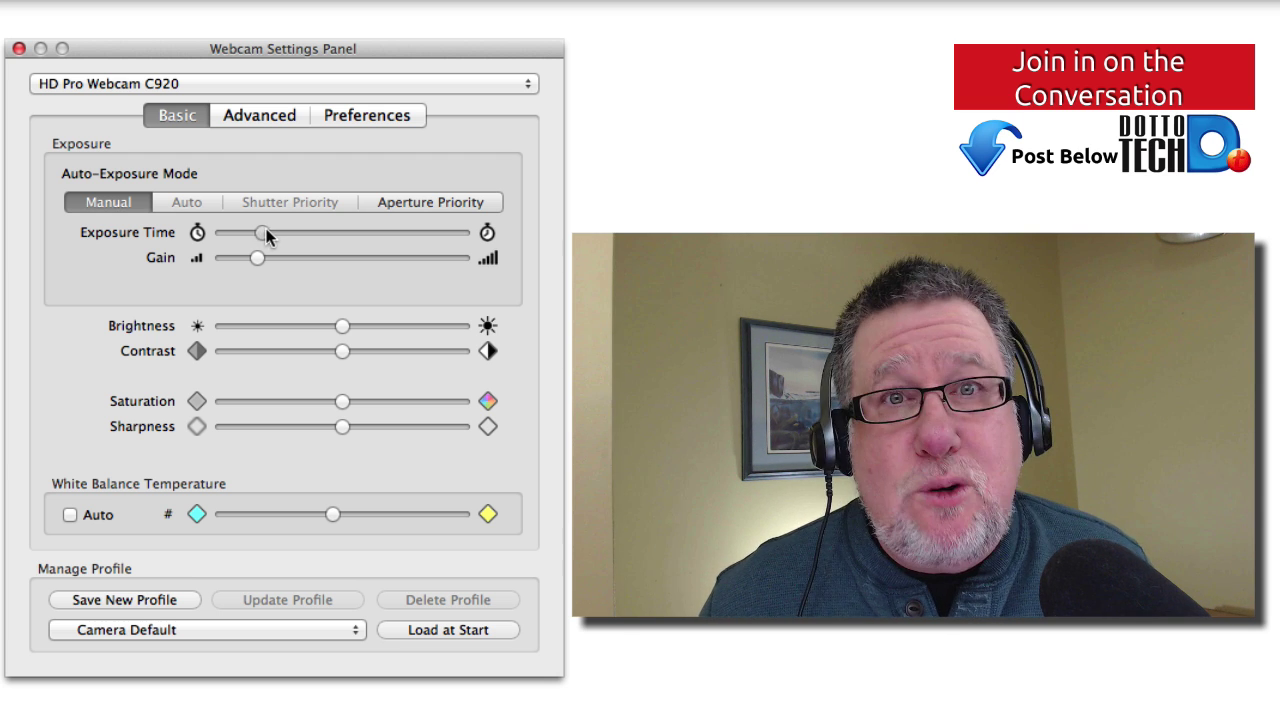
Test a much longer exposure time and settle it at about one fifth of its range
drag(264, 228, 388, 233)
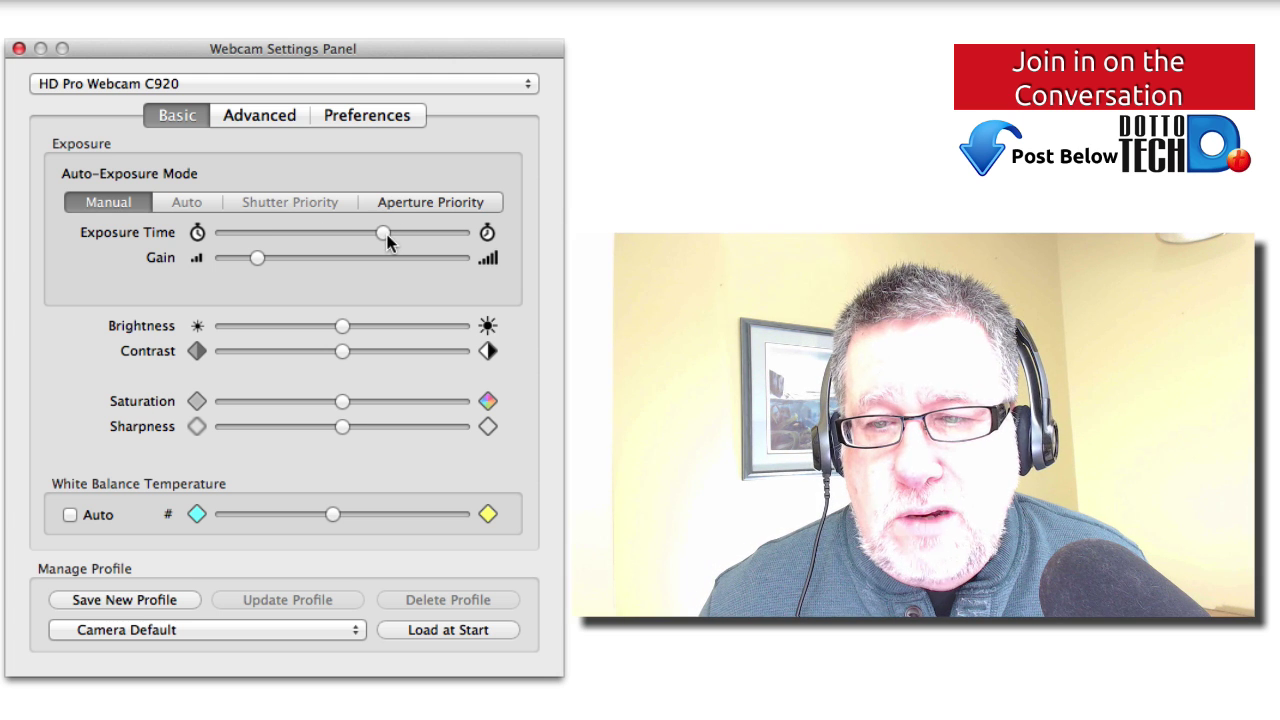
drag(388, 240, 280, 245)
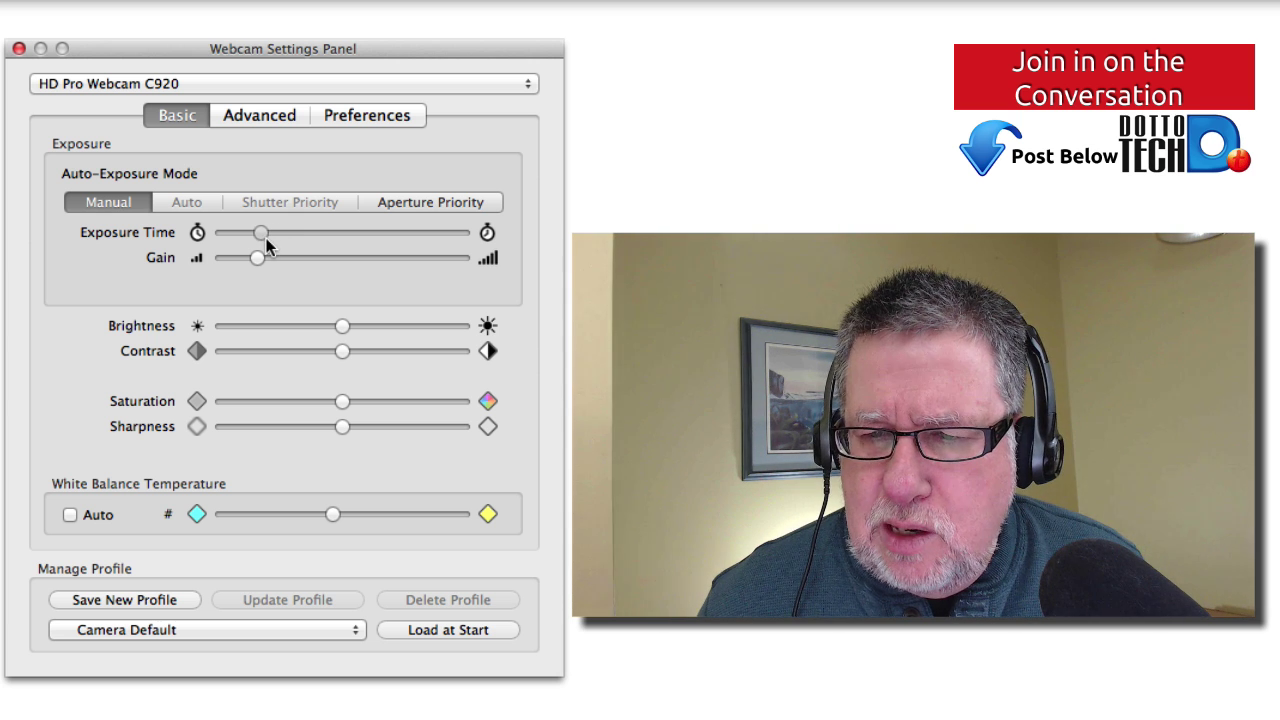
drag(266, 238, 270, 238)
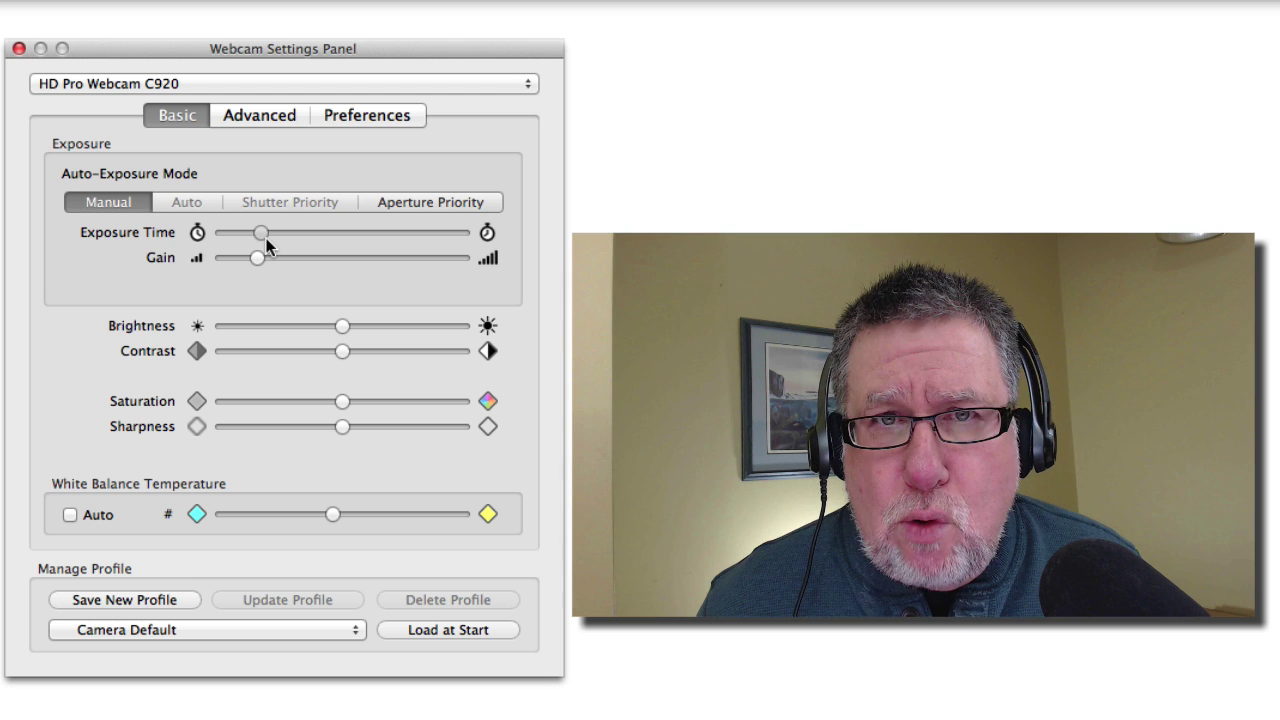
drag(266, 238, 269, 238)
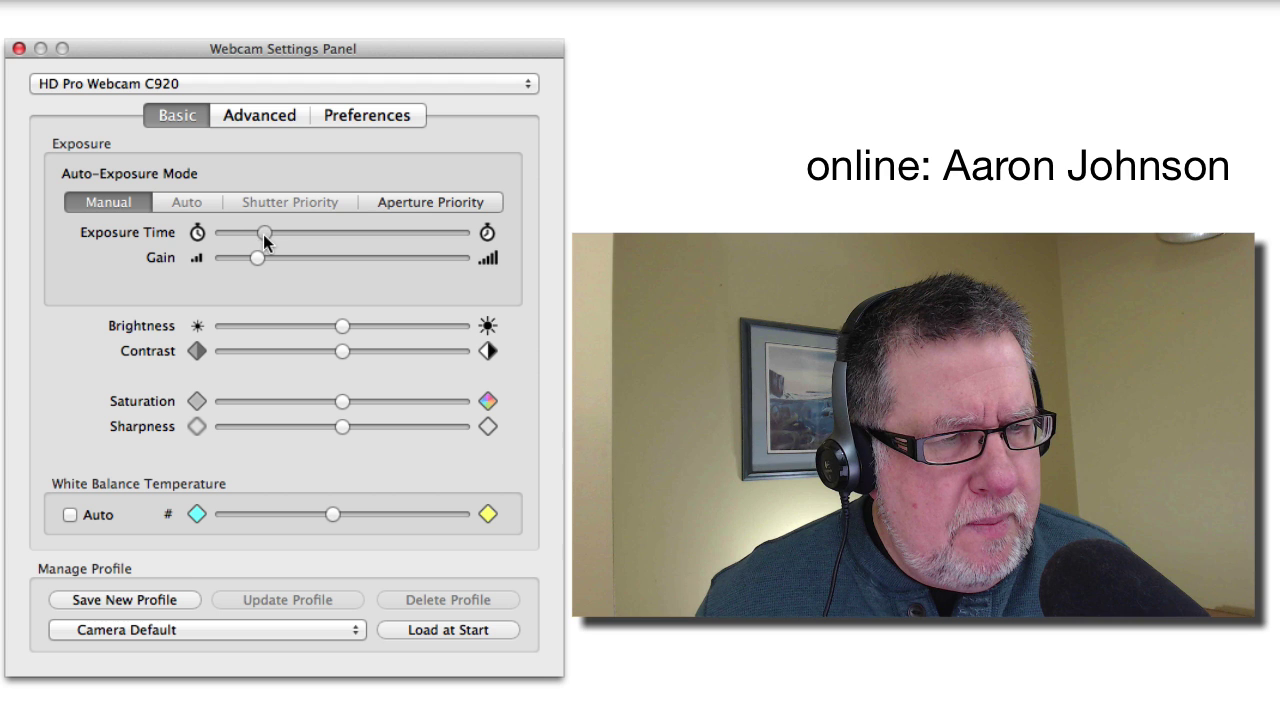
drag(263, 234, 270, 234)
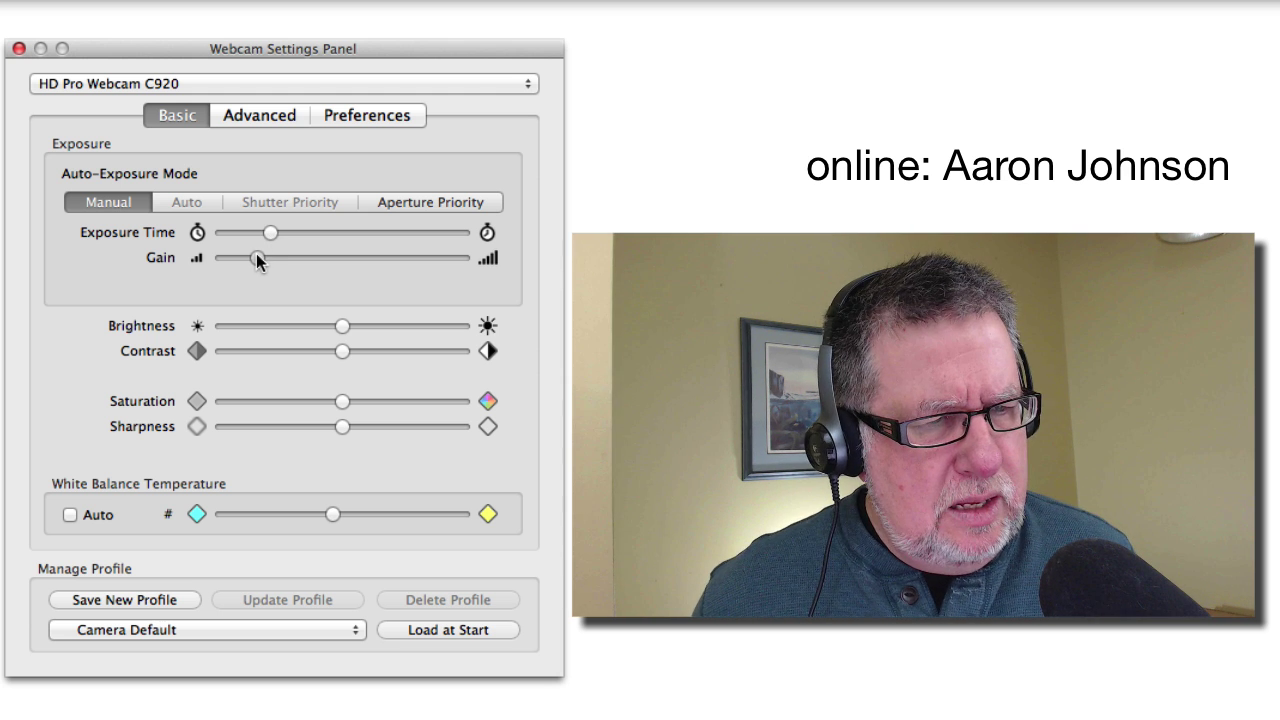
Test a higher gain and settle it at about one eighth of its range, leaving Brightness centred
drag(258, 254, 281, 254)
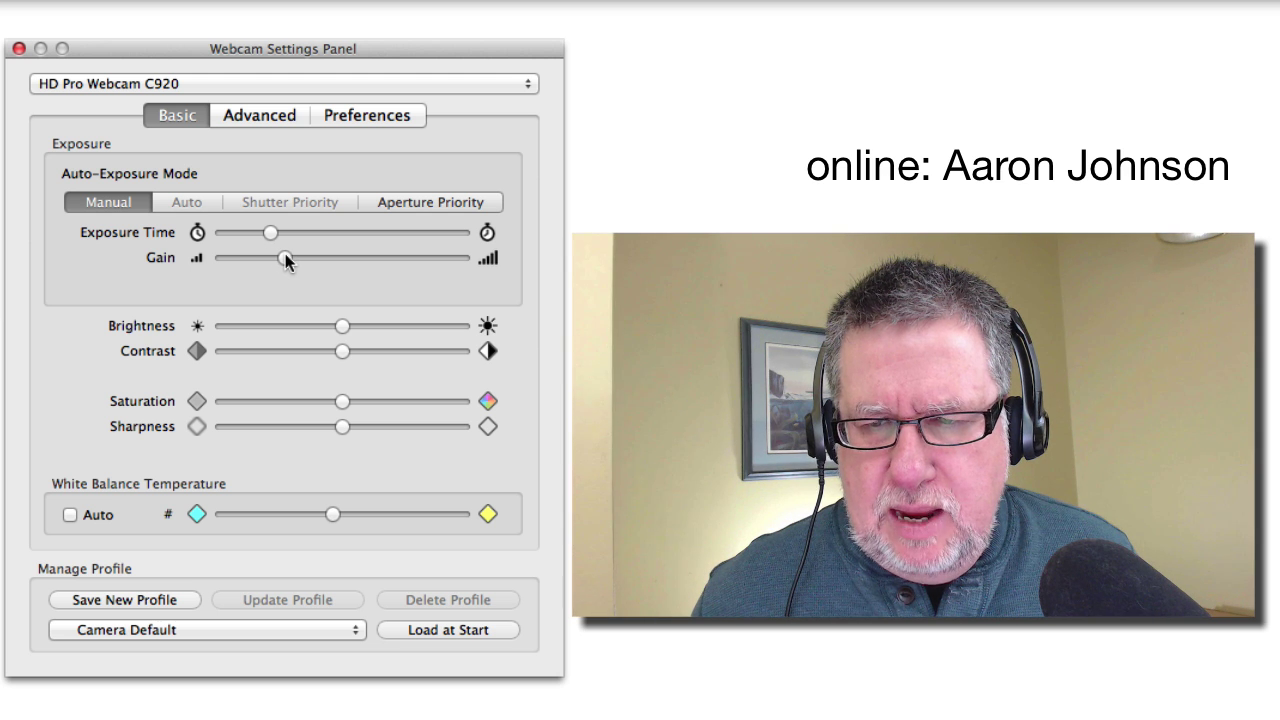
drag(269, 257, 255, 257)
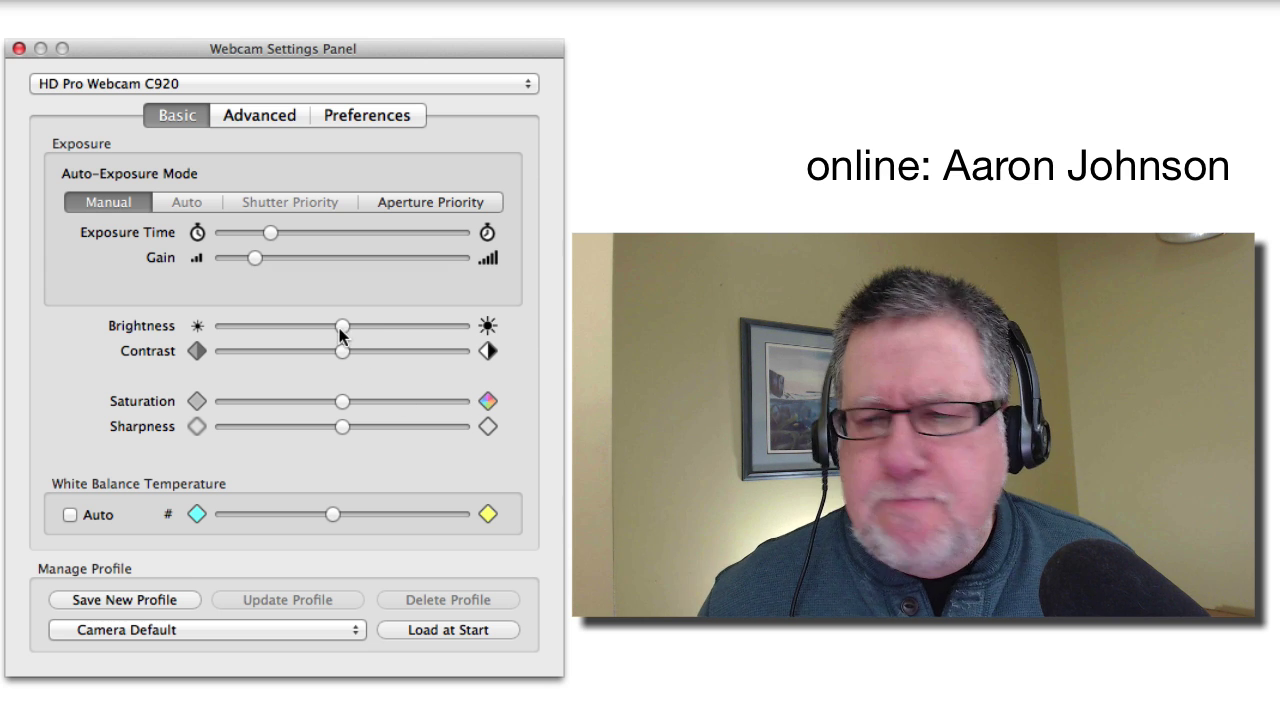
drag(342, 328, 343, 331)
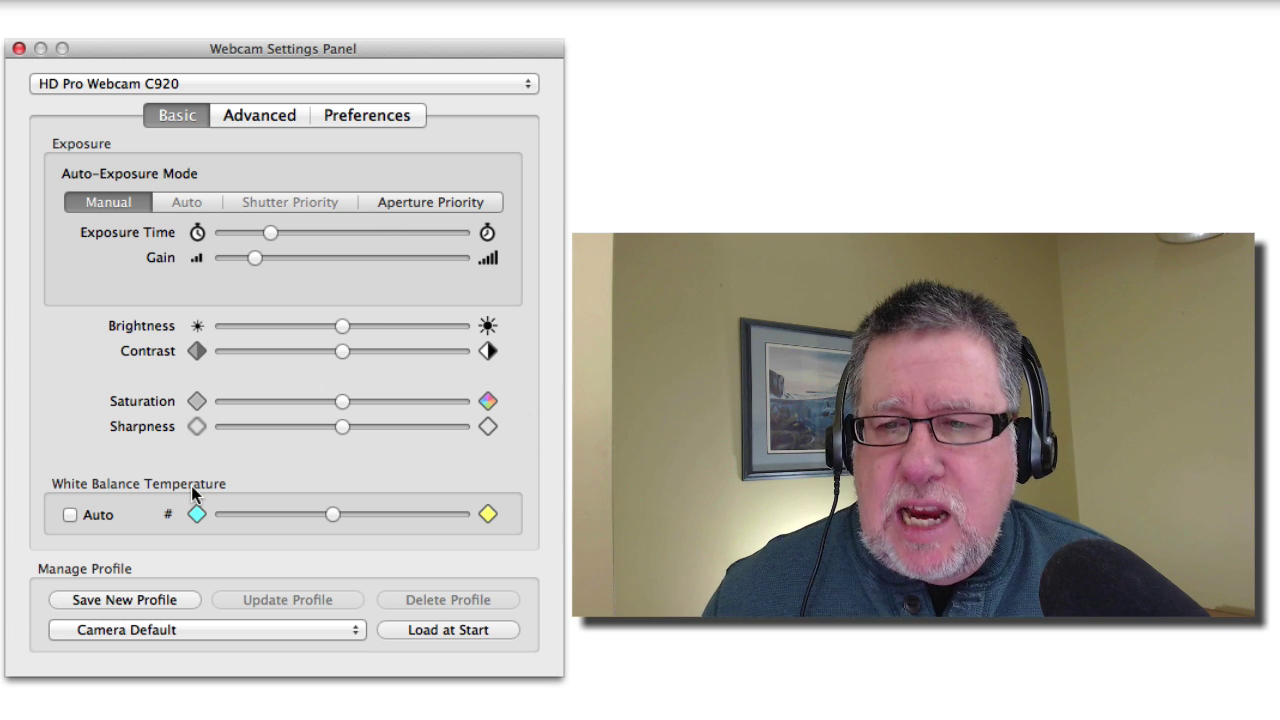
In the advanced camera settings, try backlight compensation on and turn it back off
click(259, 115)
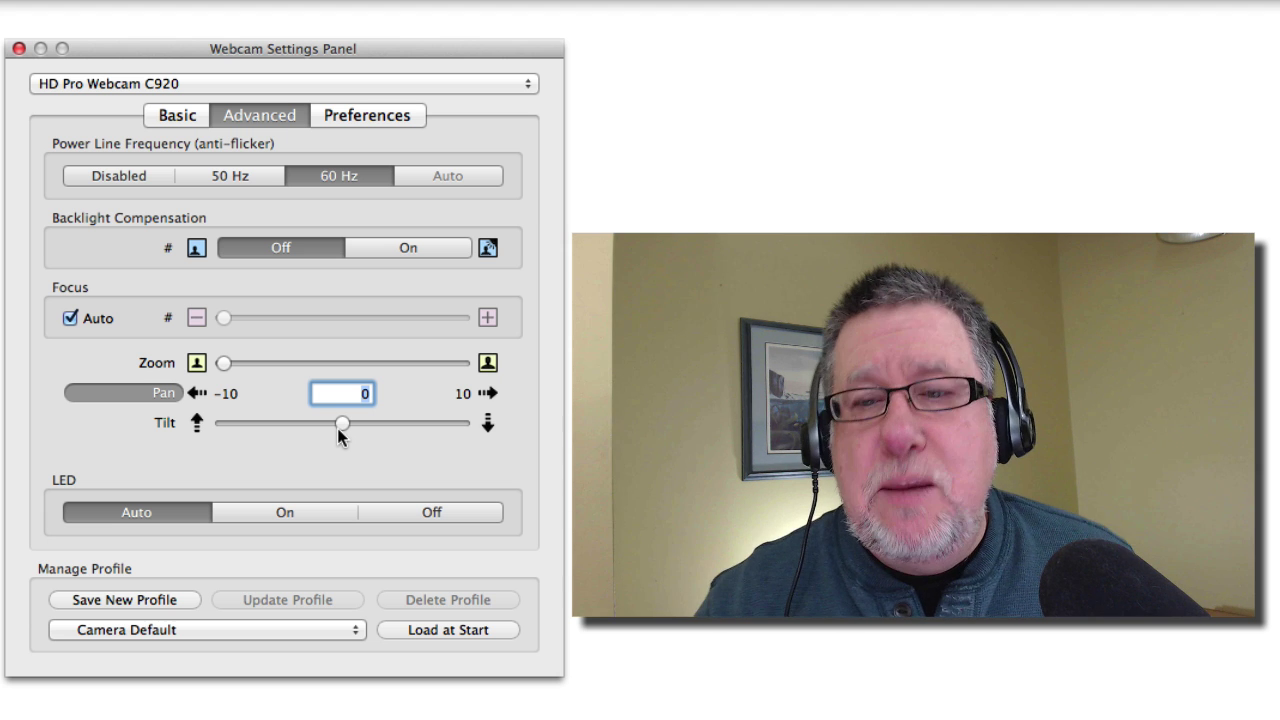
click(402, 248)
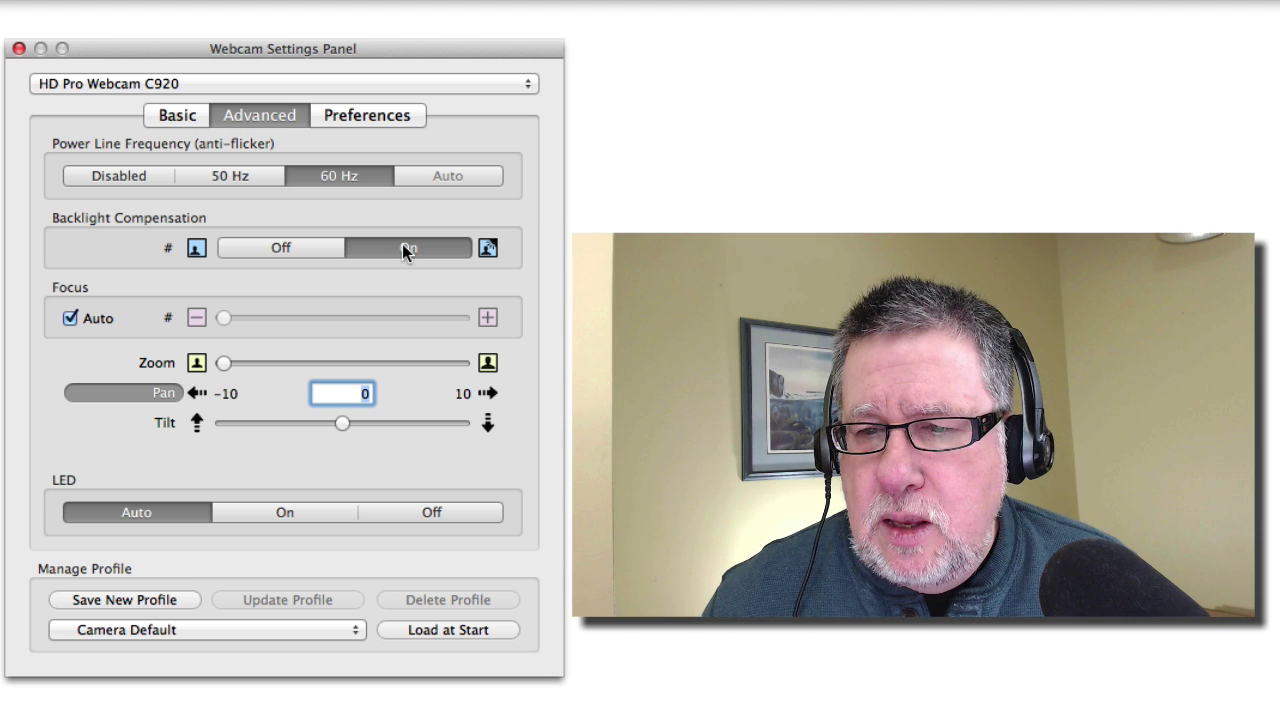
click(266, 248)
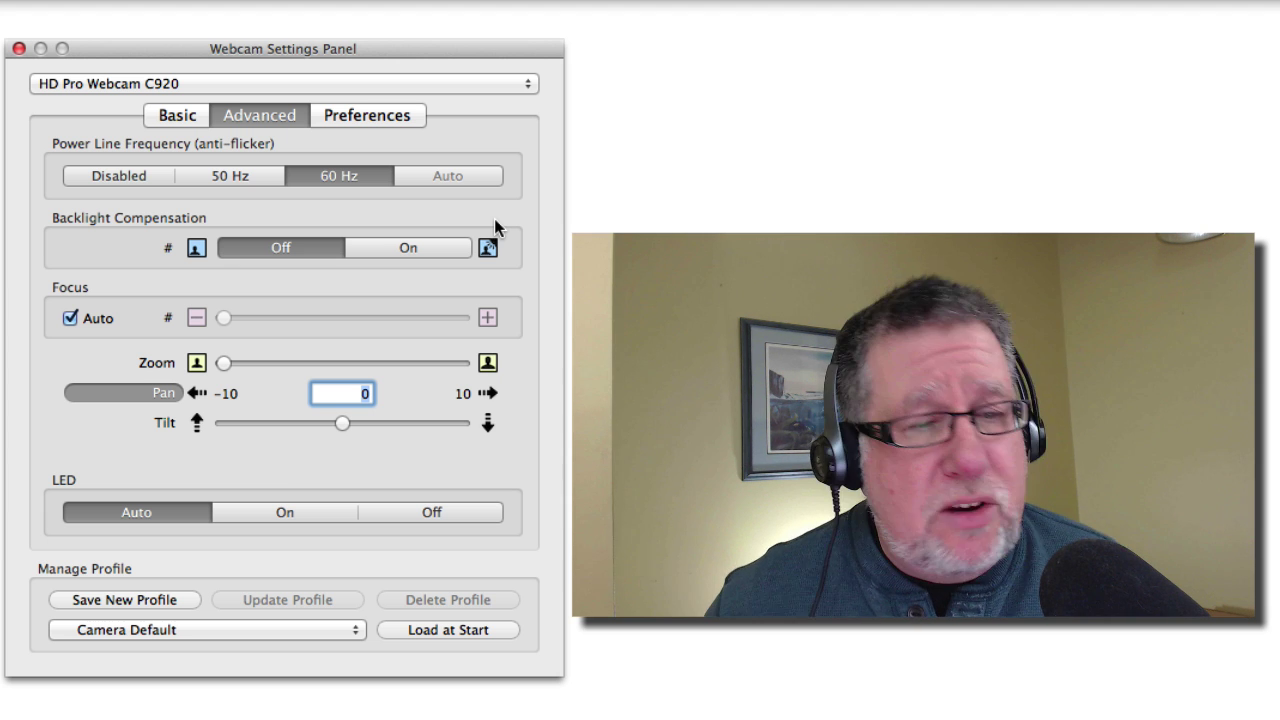
Turn off automatic focus, test the manual focus at a high value and return it to its minimum
click(64, 315)
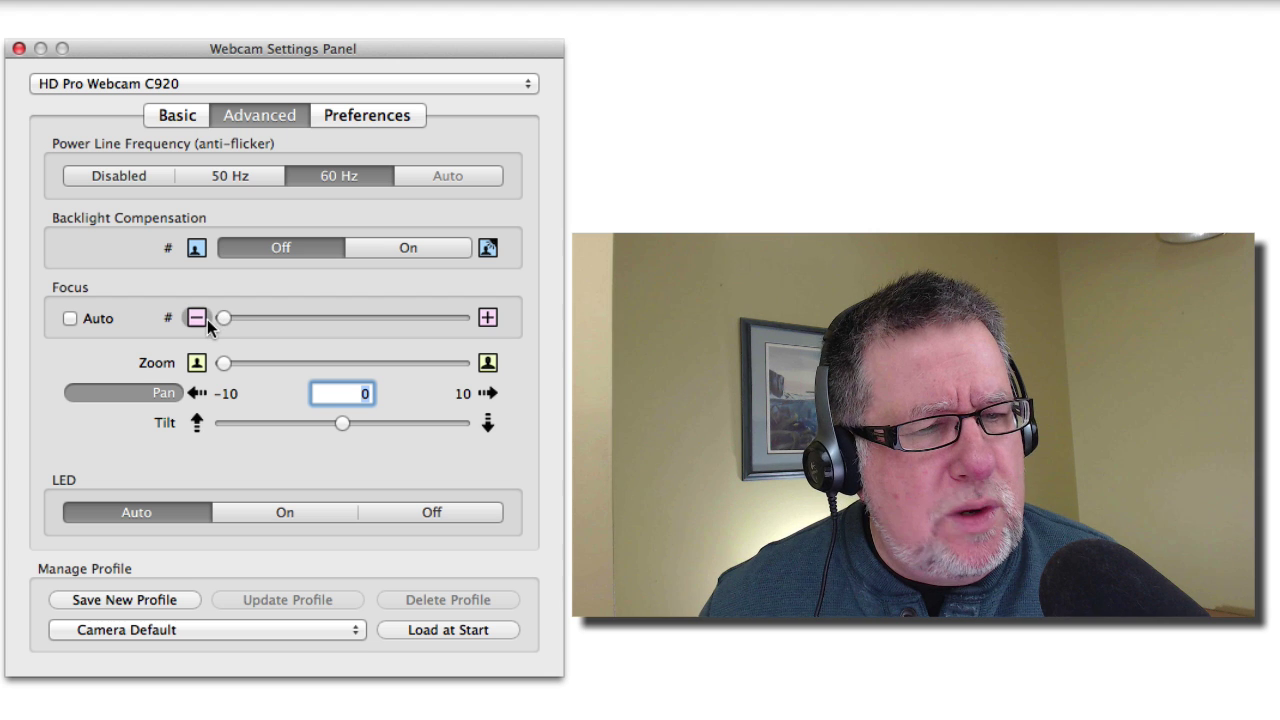
drag(287, 316, 371, 320)
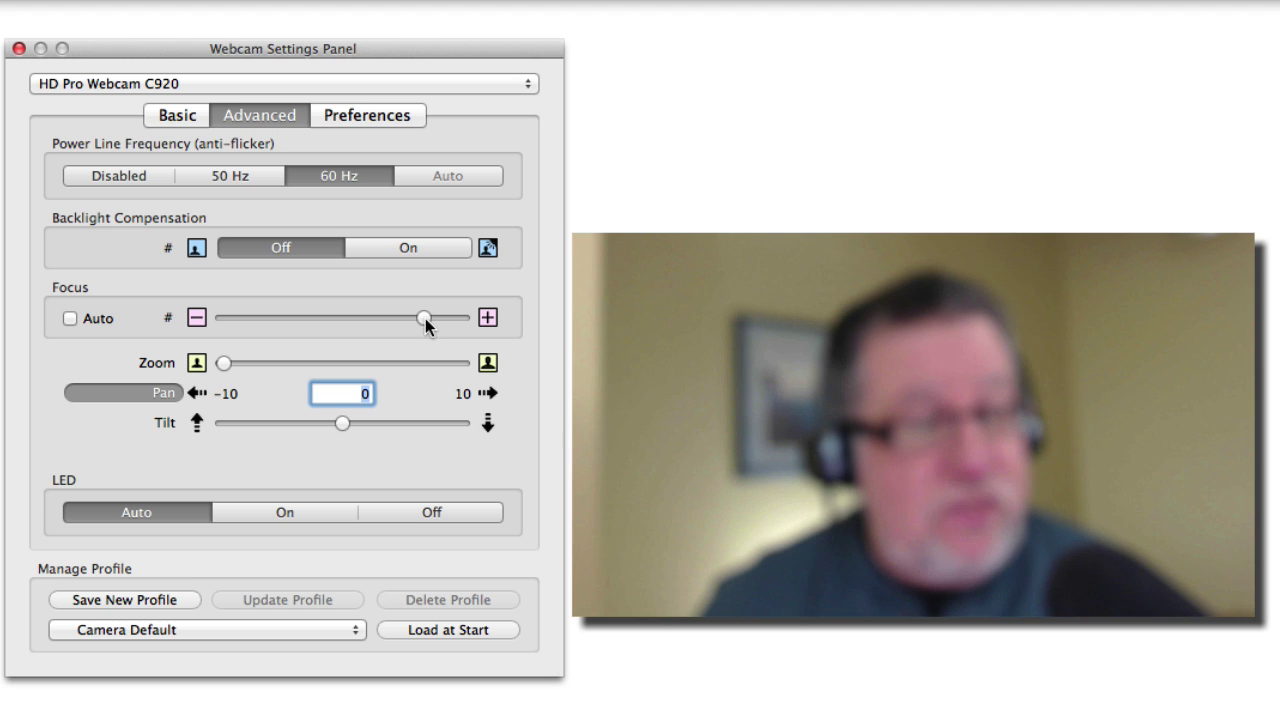
drag(421, 318, 206, 322)
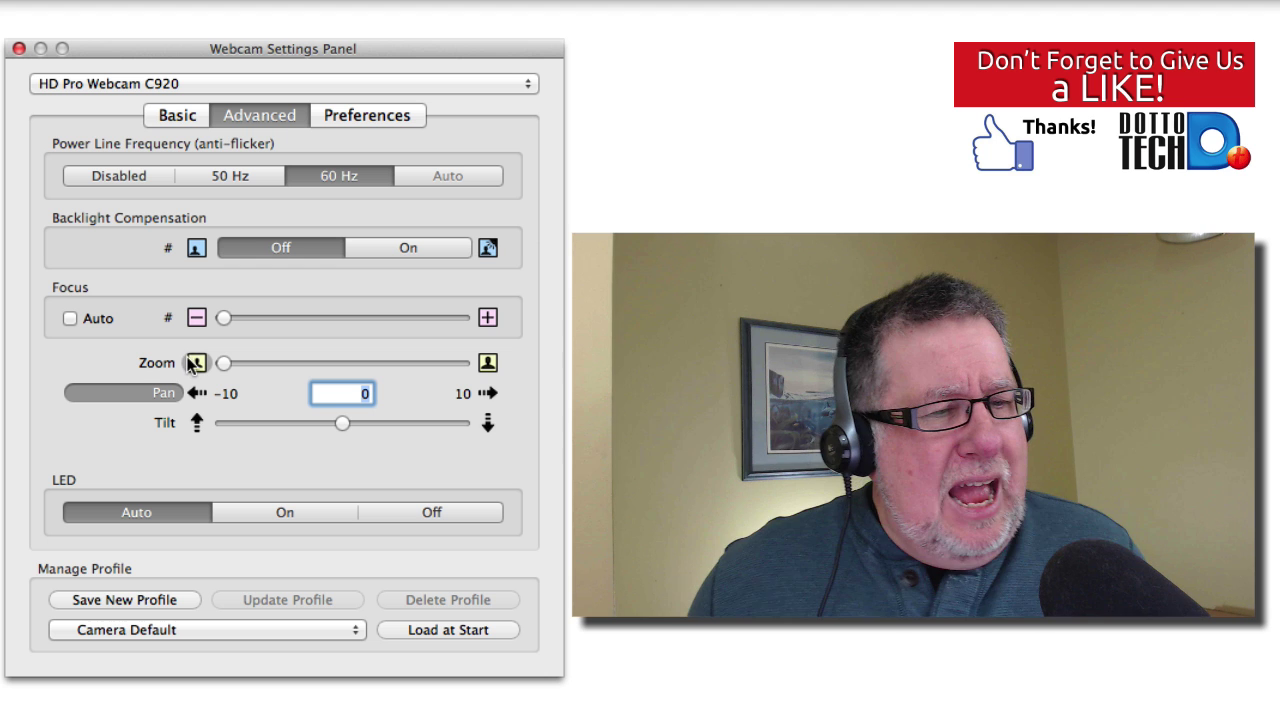
Zoom the camera in slightly, in five small increments, to tighten the framing
click(487, 363)
click(487, 363)
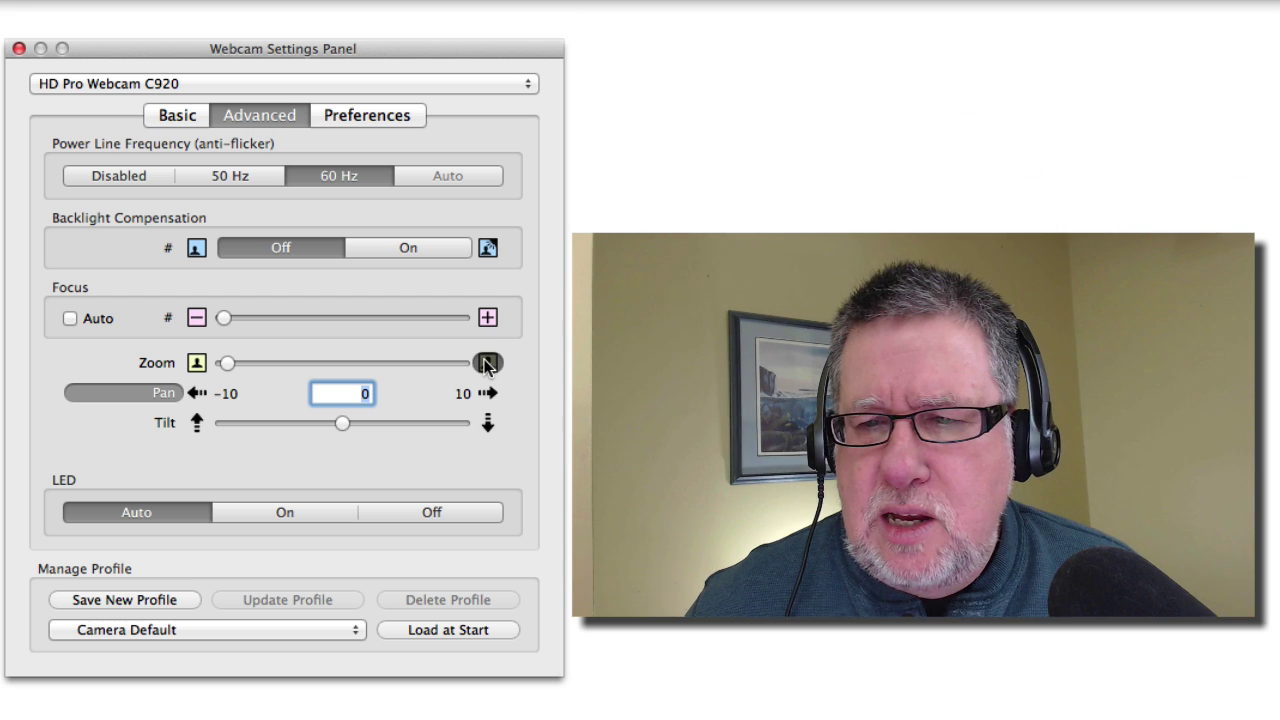
click(487, 363)
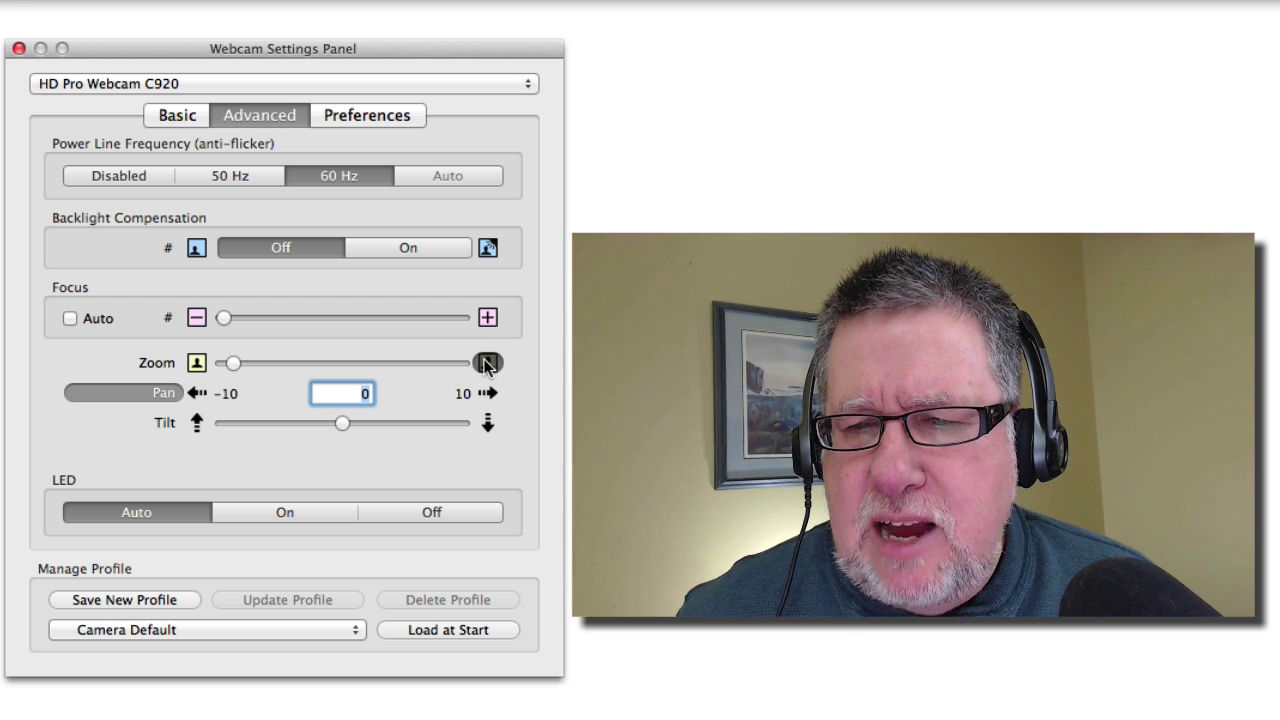
click(487, 363)
click(487, 363)
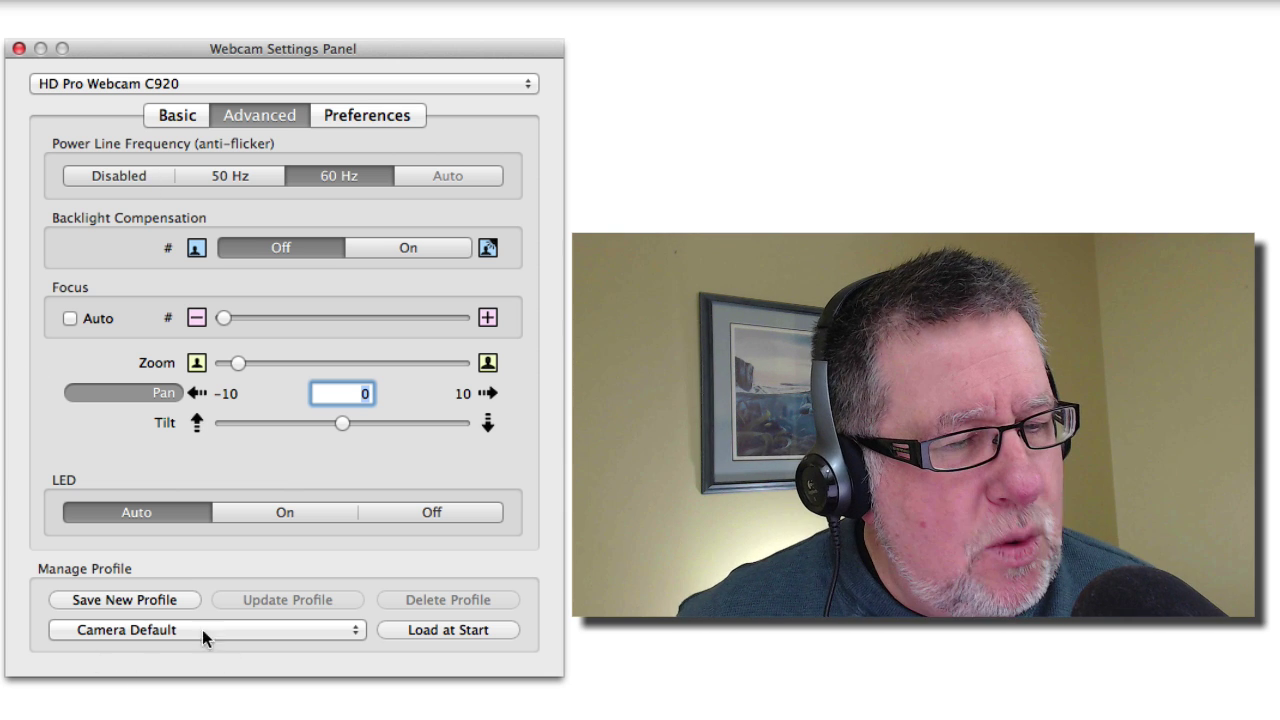
Save the current camera settings as a new profile named "Our Little Demo"
click(139, 600)
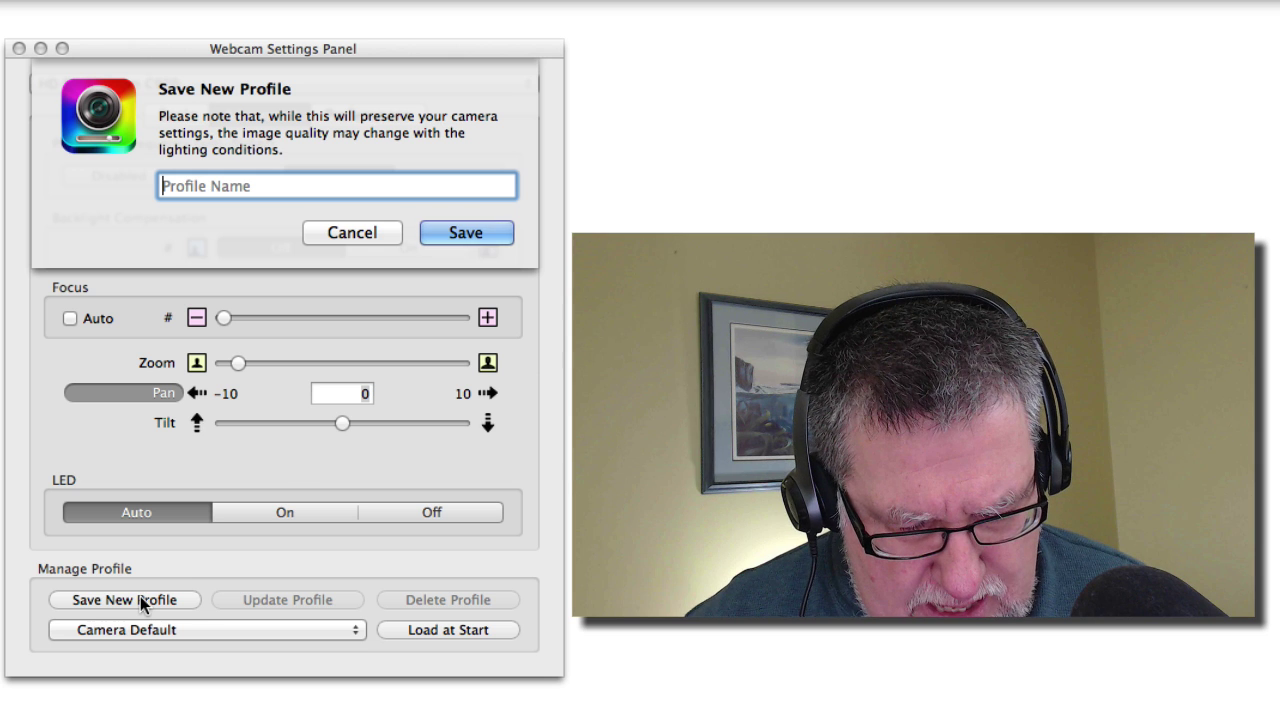
text(Our Li)
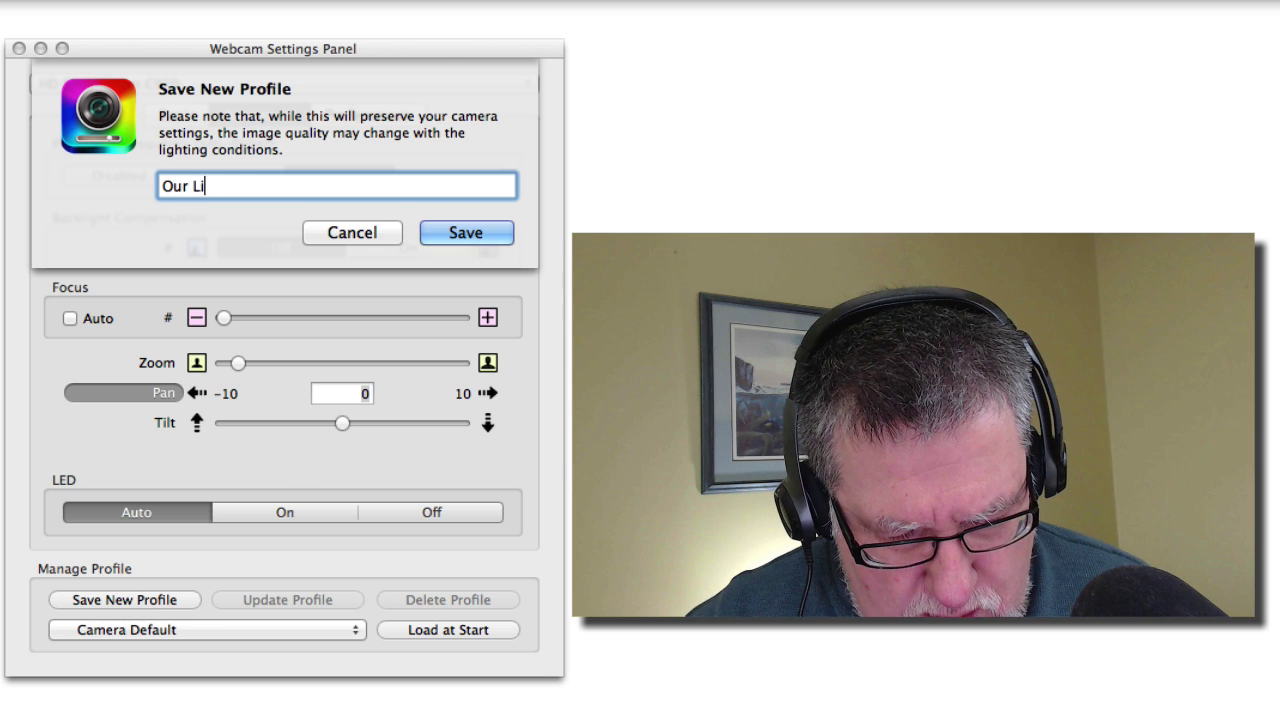
text(ttle Demo)
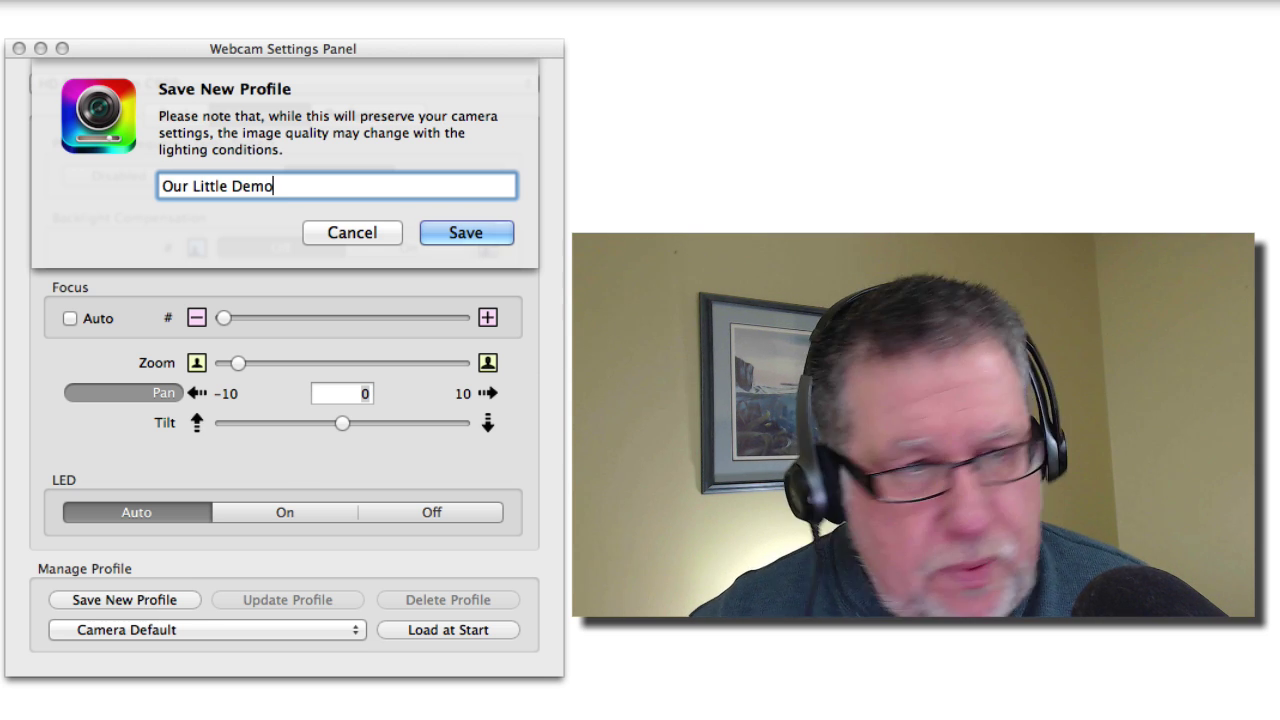
click(500, 228)
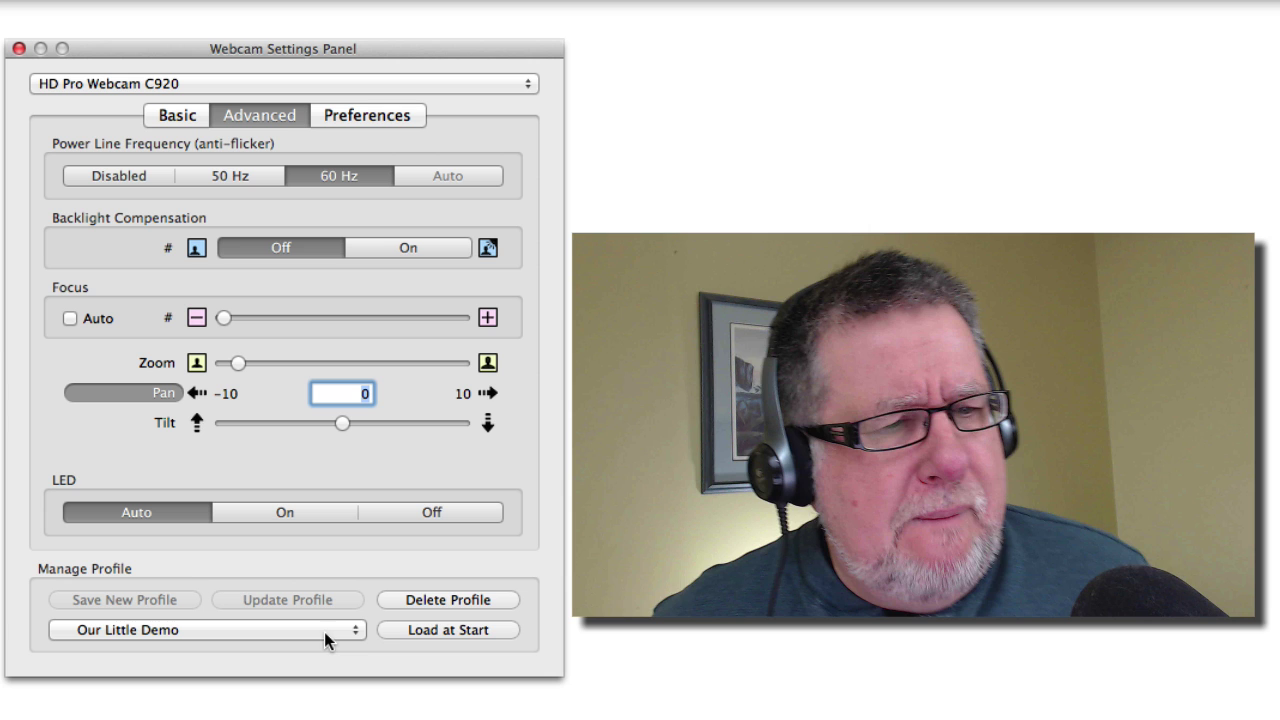
Compare the image by loading the Camera Default profile and going back to Our Little Demo
click(352, 631)
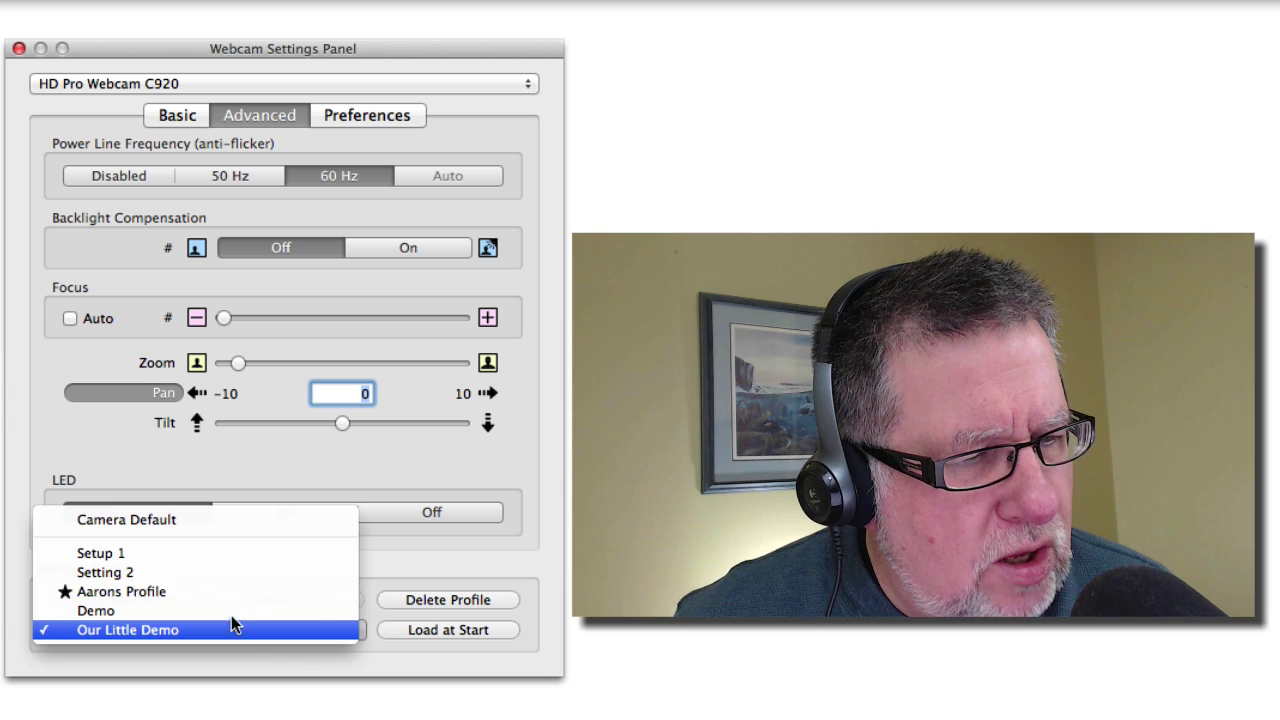
click(197, 524)
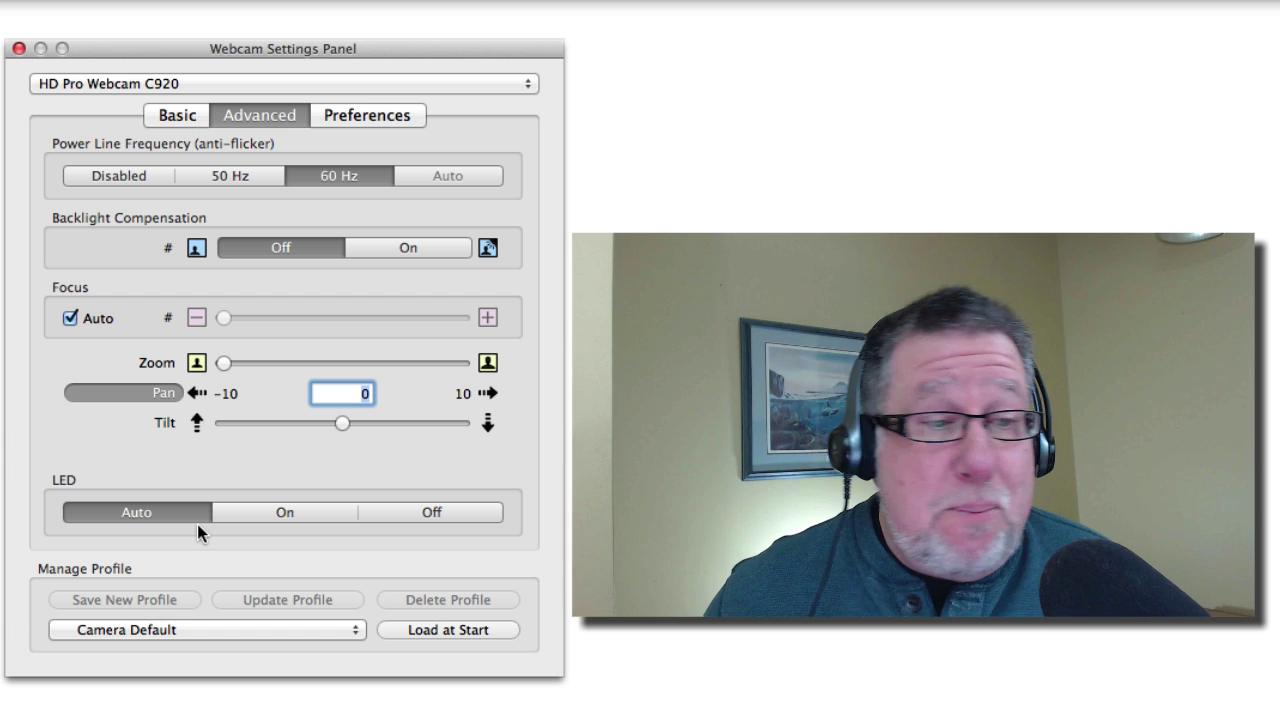
click(219, 636)
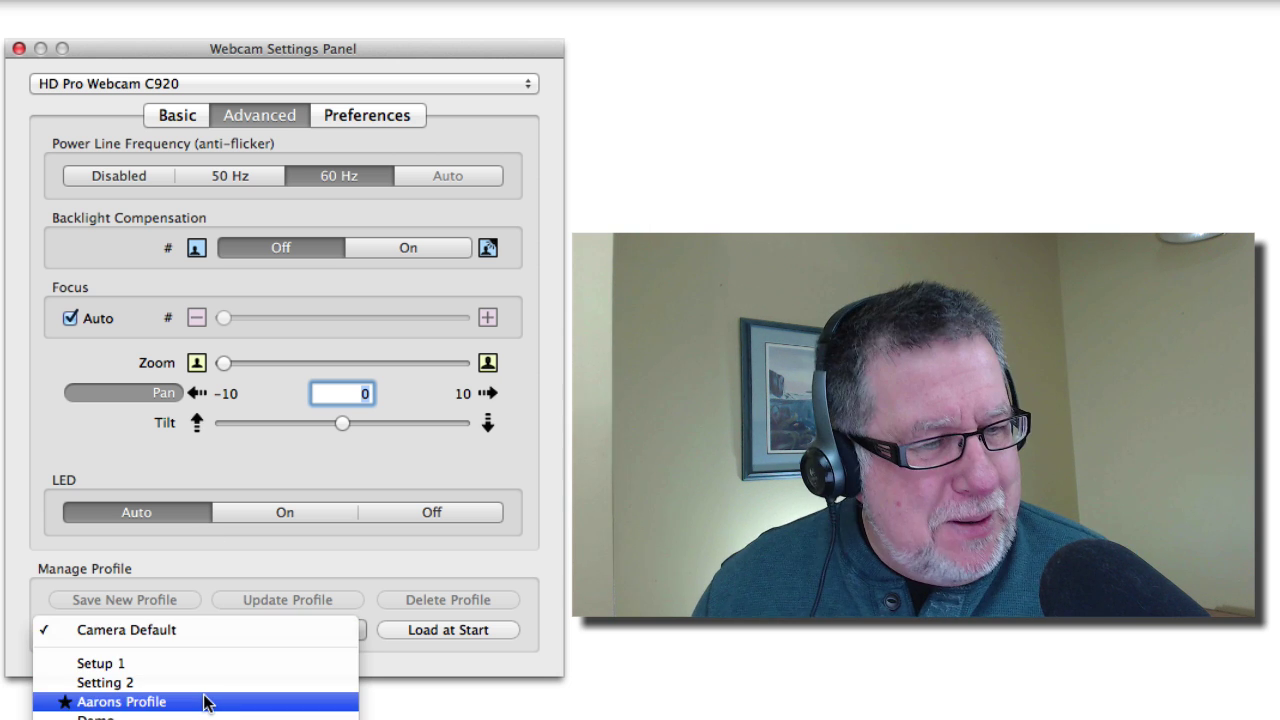
key(Escape)
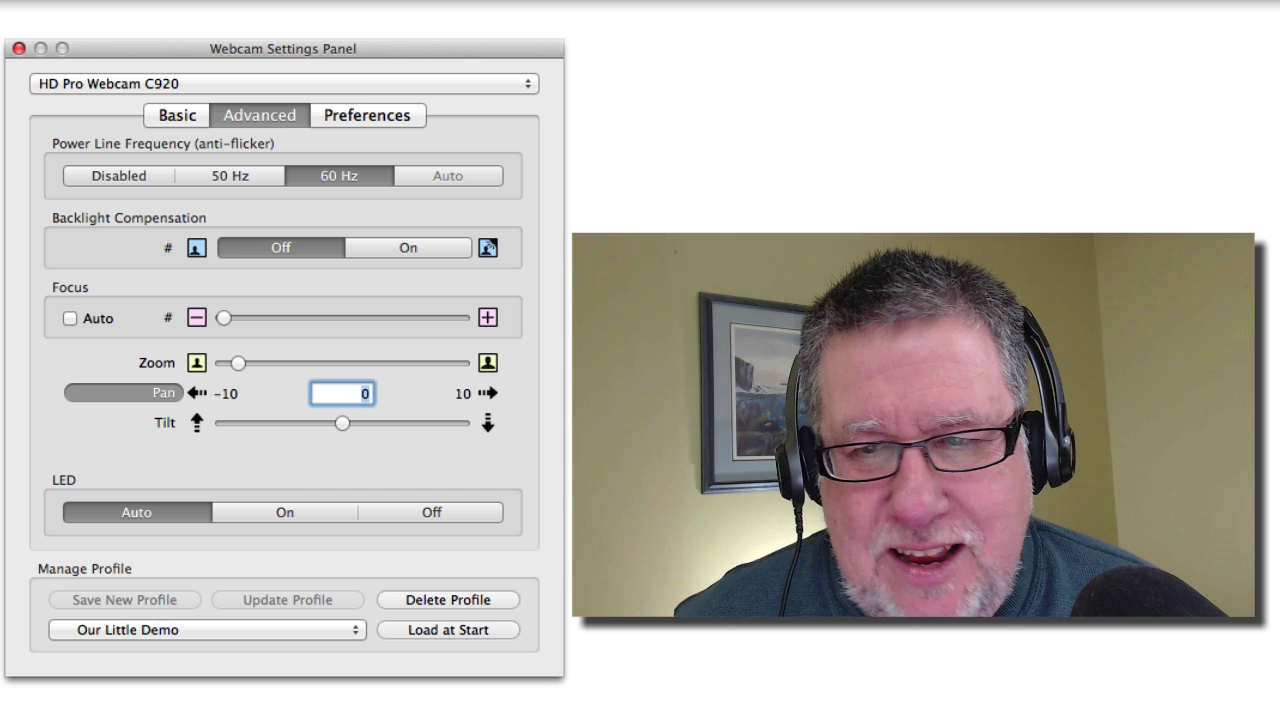
Compare the image by switching between the starred profile and Our Little Demo
click(208, 630)
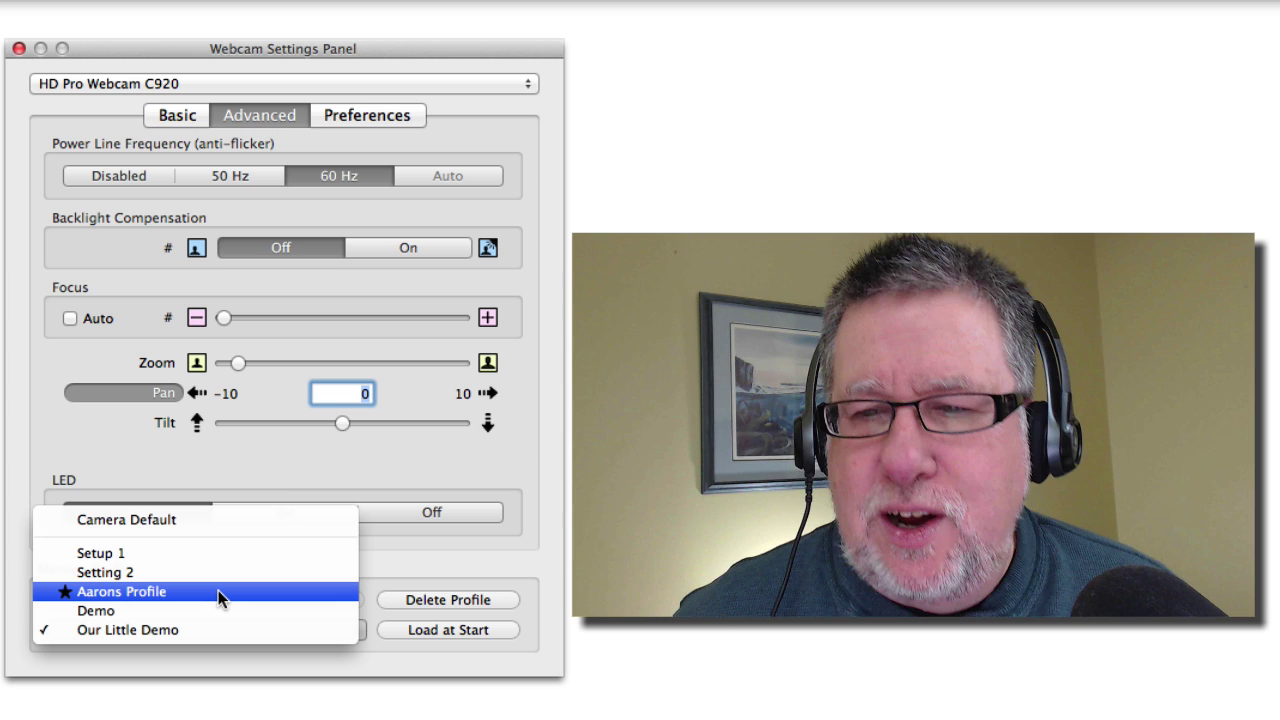
click(218, 590)
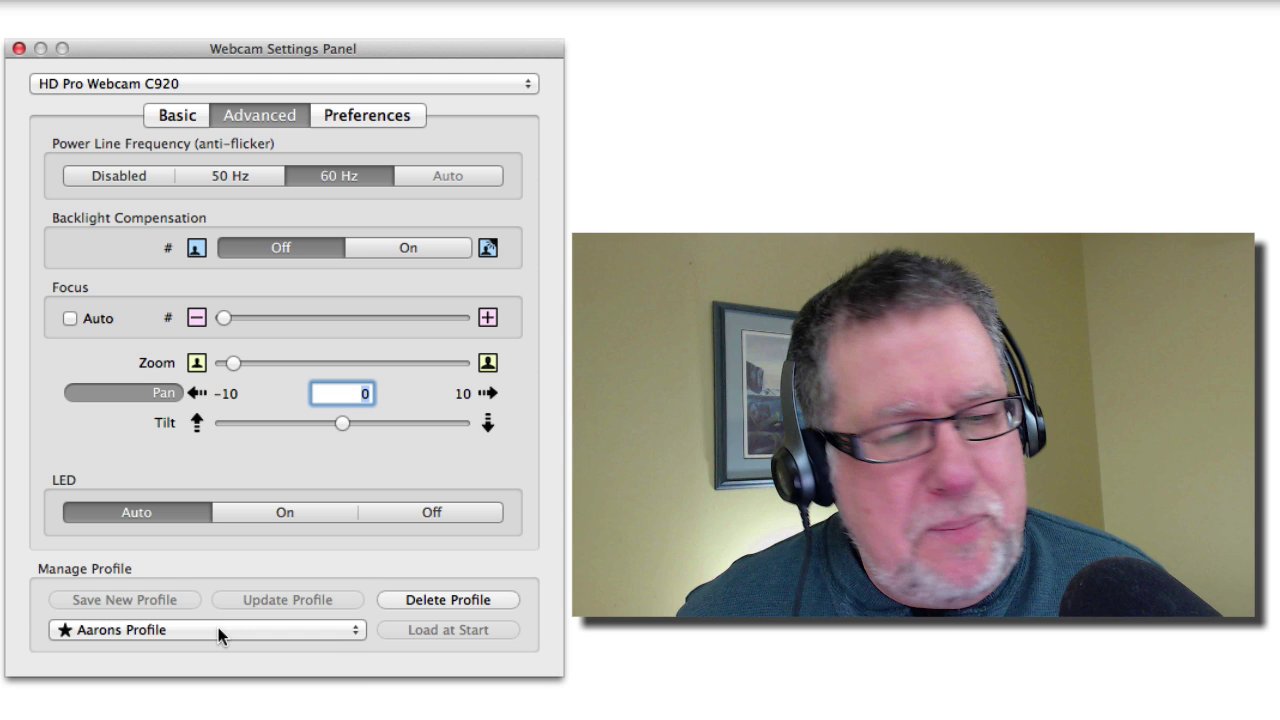
click(218, 627)
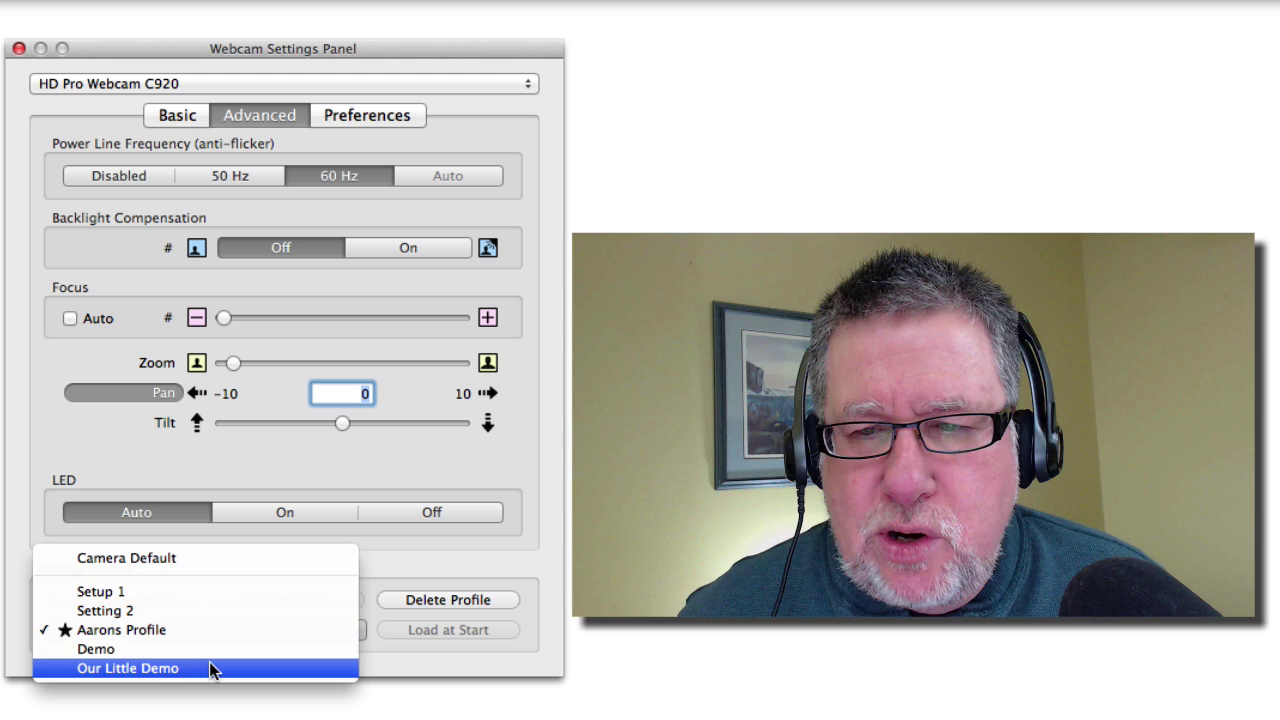
click(209, 664)
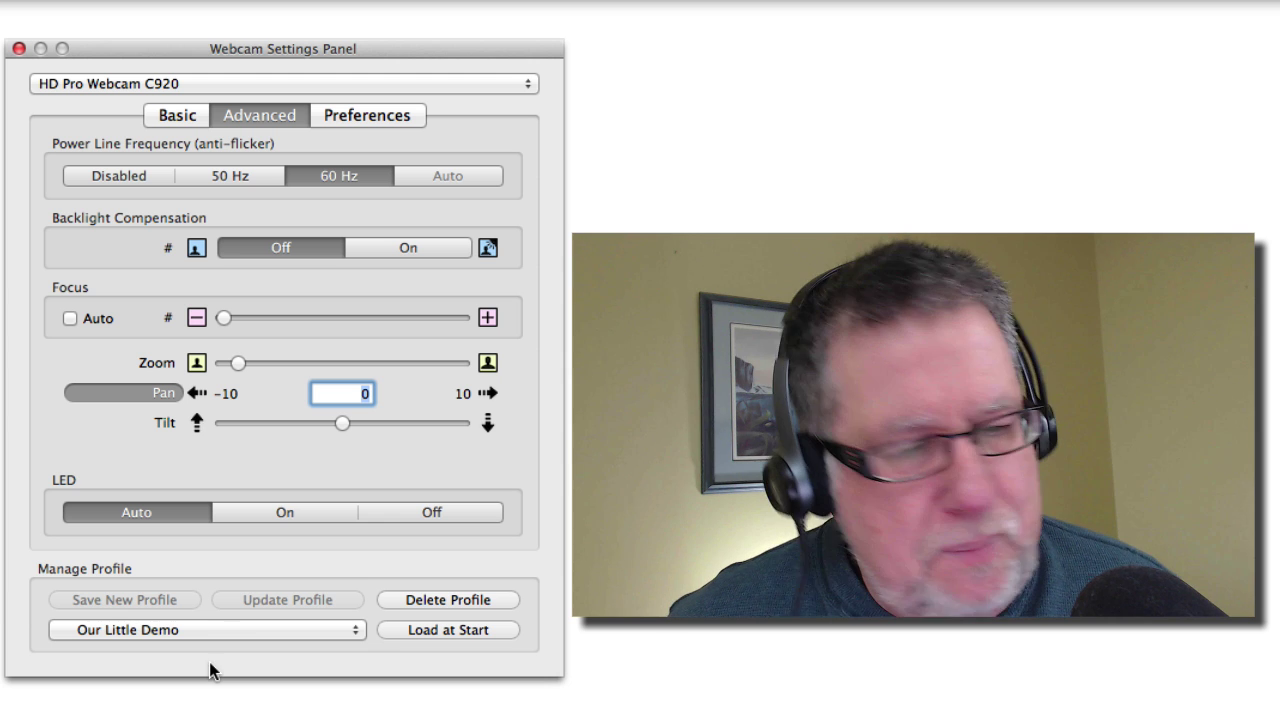
click(237, 630)
click(237, 591)
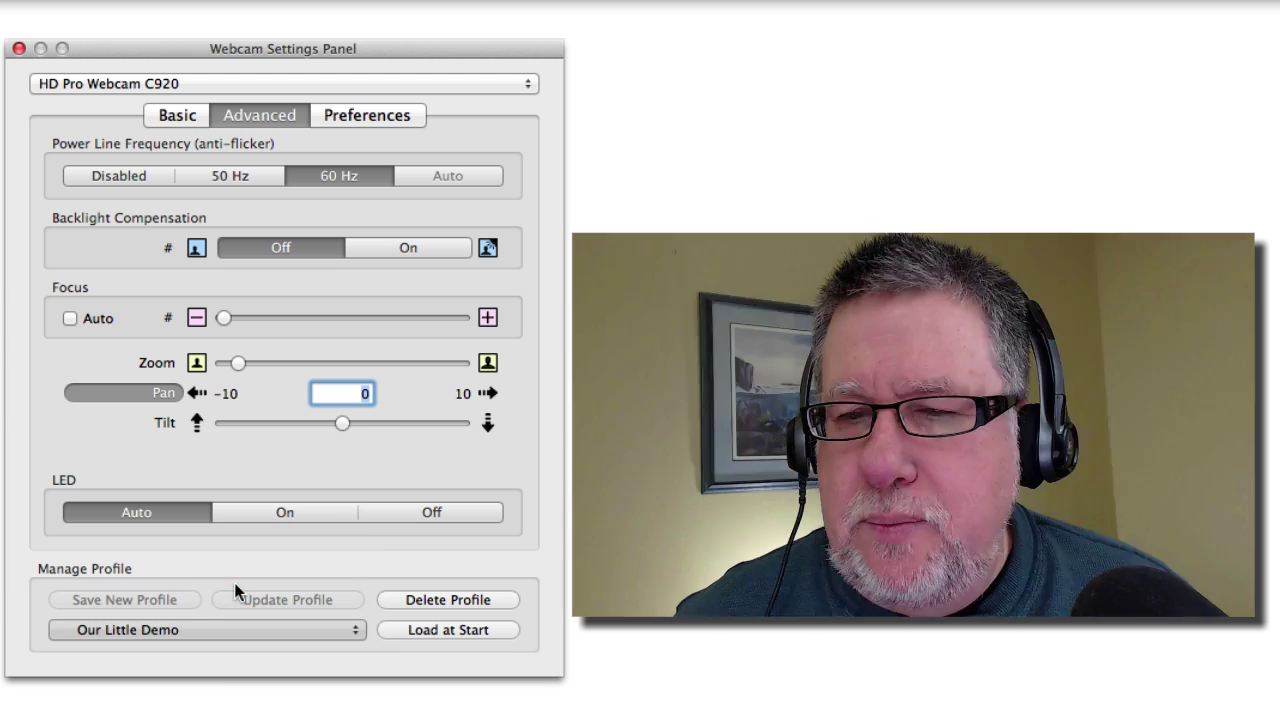